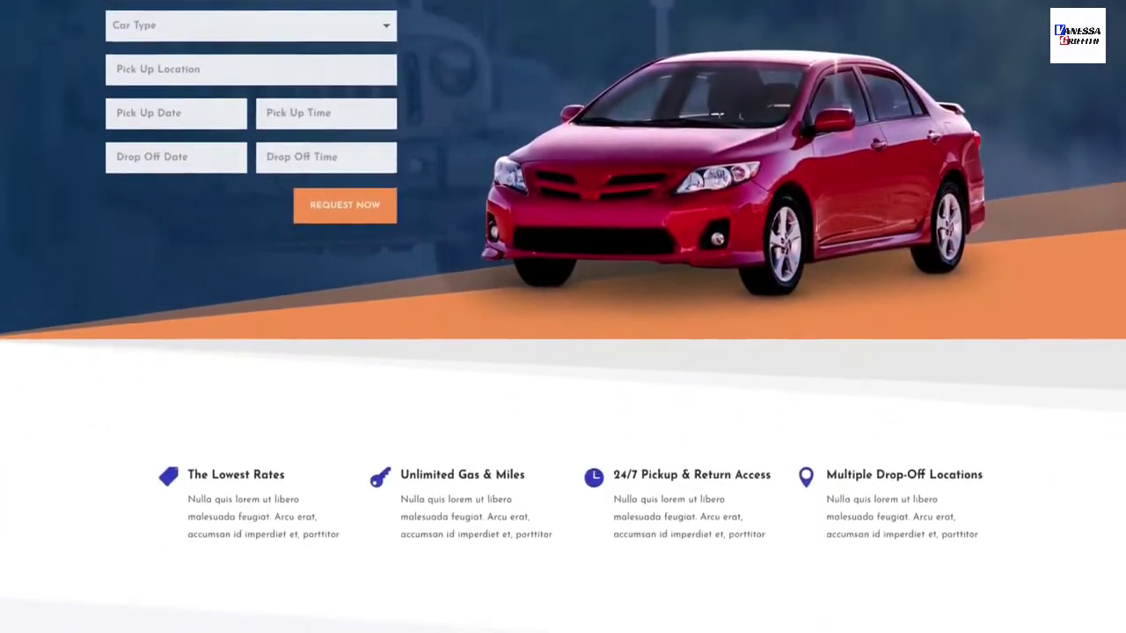
Step: Look through the car rental demo pages, including the landing, services, vehicle listings, single listing and home designs
scroll(563, 317, "down", 6)
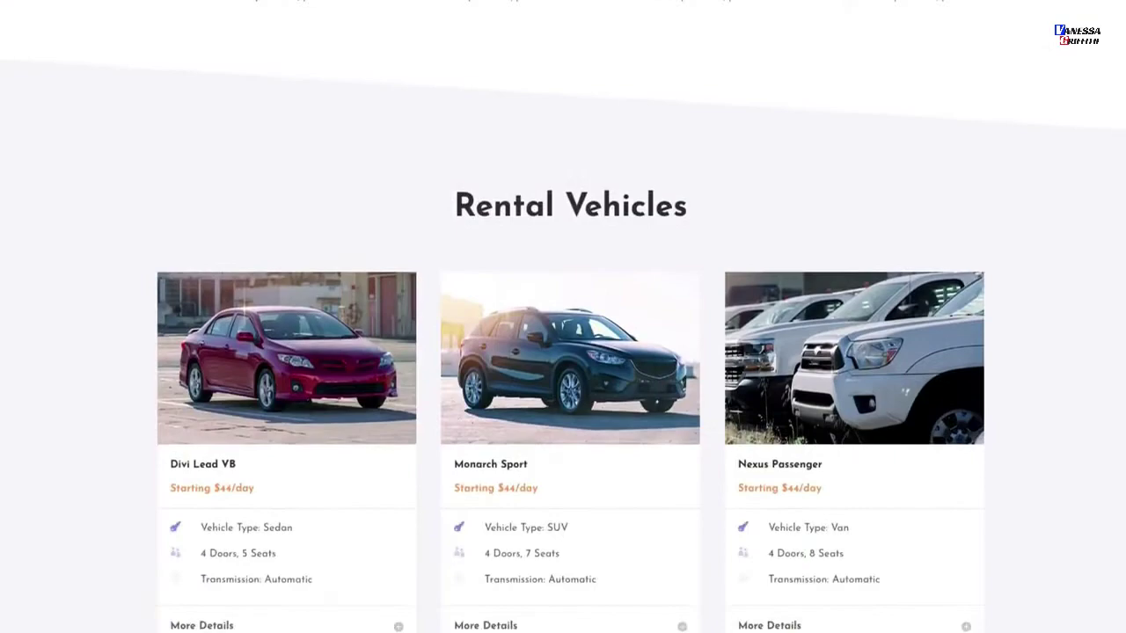
scroll(563, 316, "down", 5)
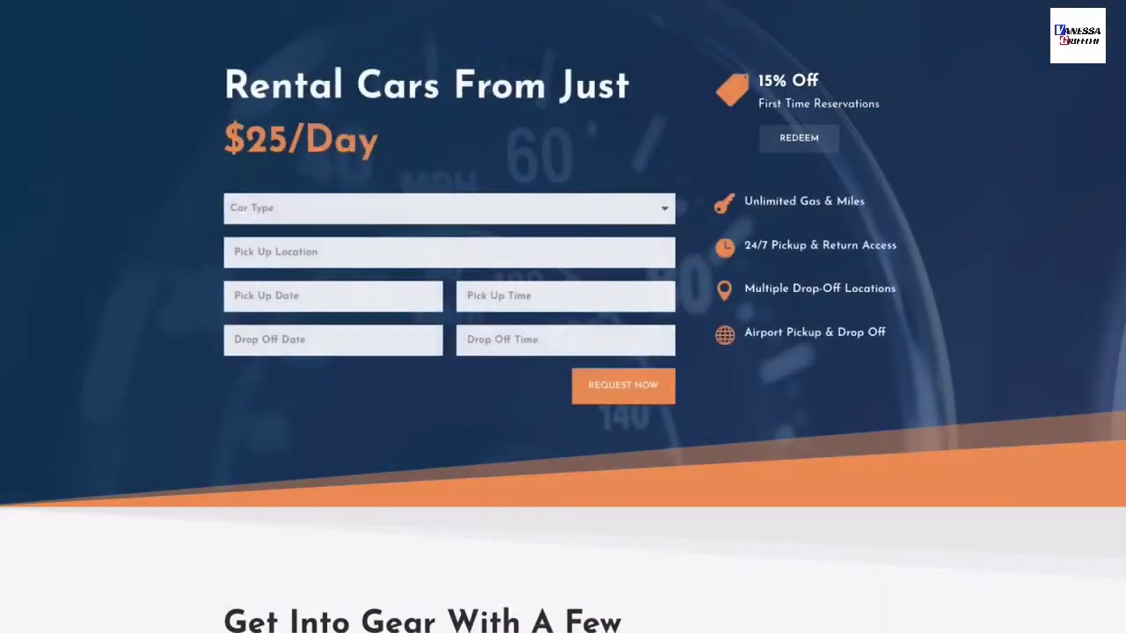
scroll(562, 317, "down", 6)
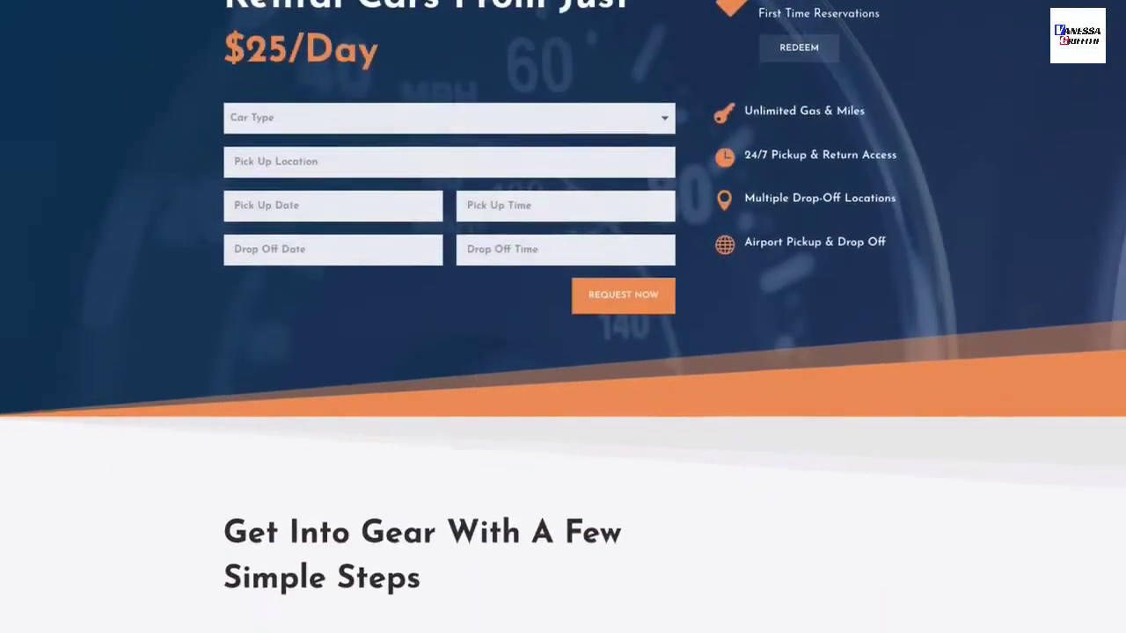
scroll(563, 316, "down", 2)
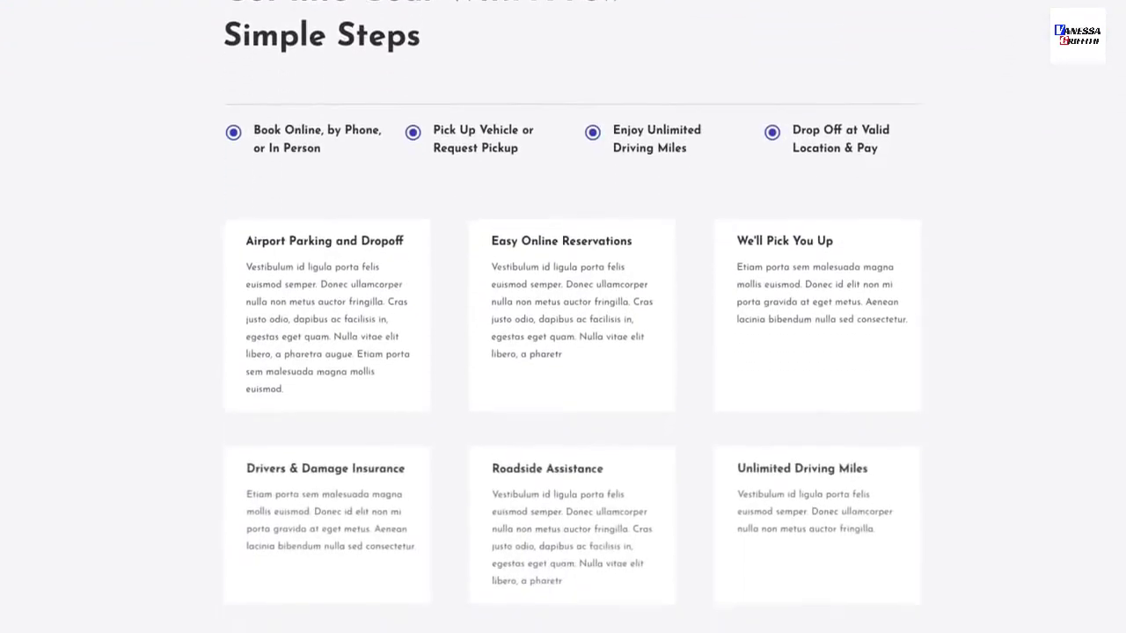
scroll(563, 317, "down", 6)
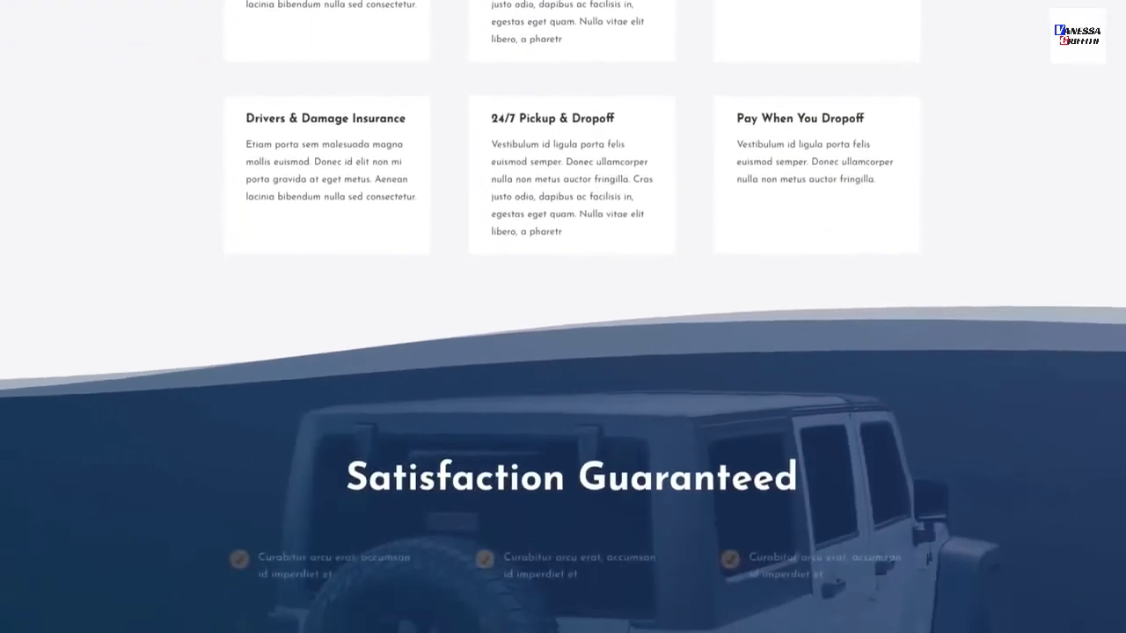
scroll(563, 317, "down", 3)
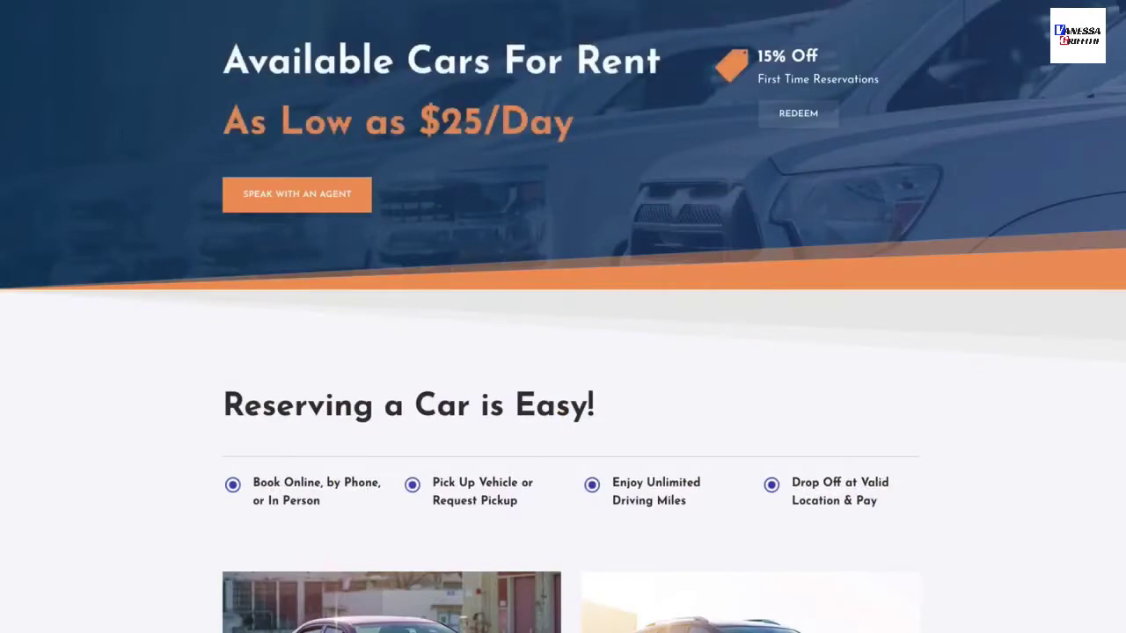
scroll(563, 317, "down", 5)
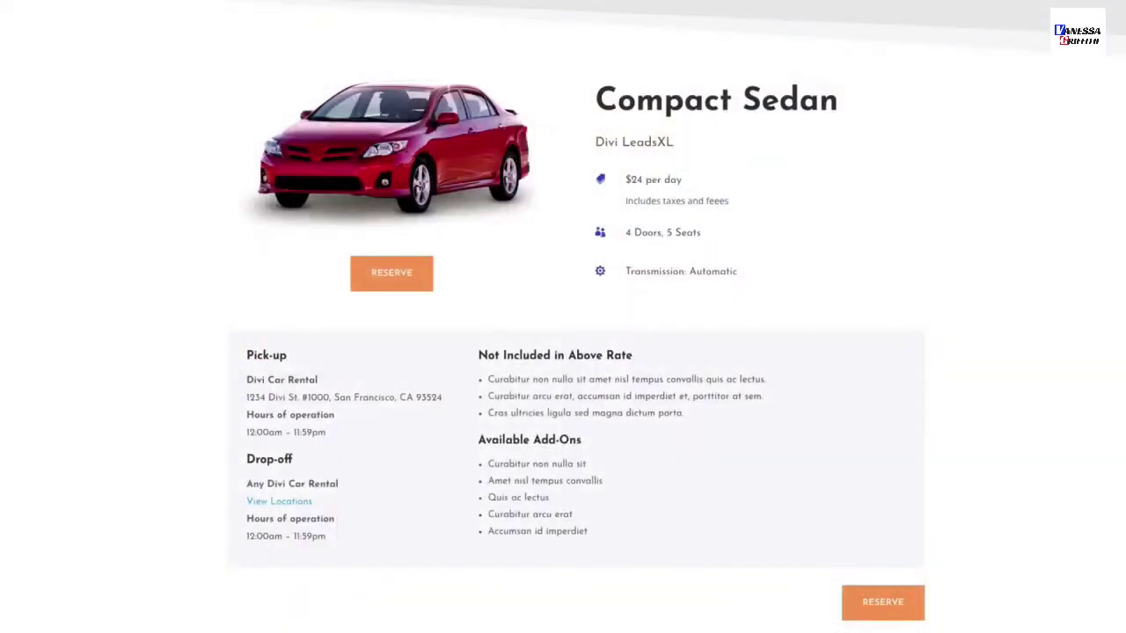
scroll(563, 316, "down", 5)
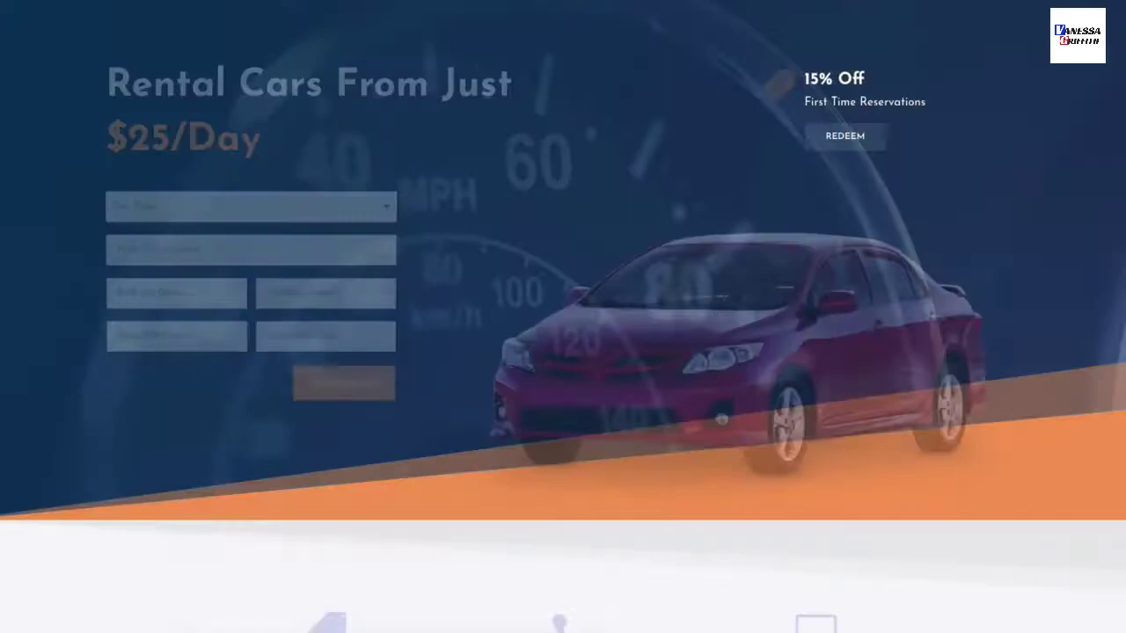
scroll(562, 317, "down", 3)
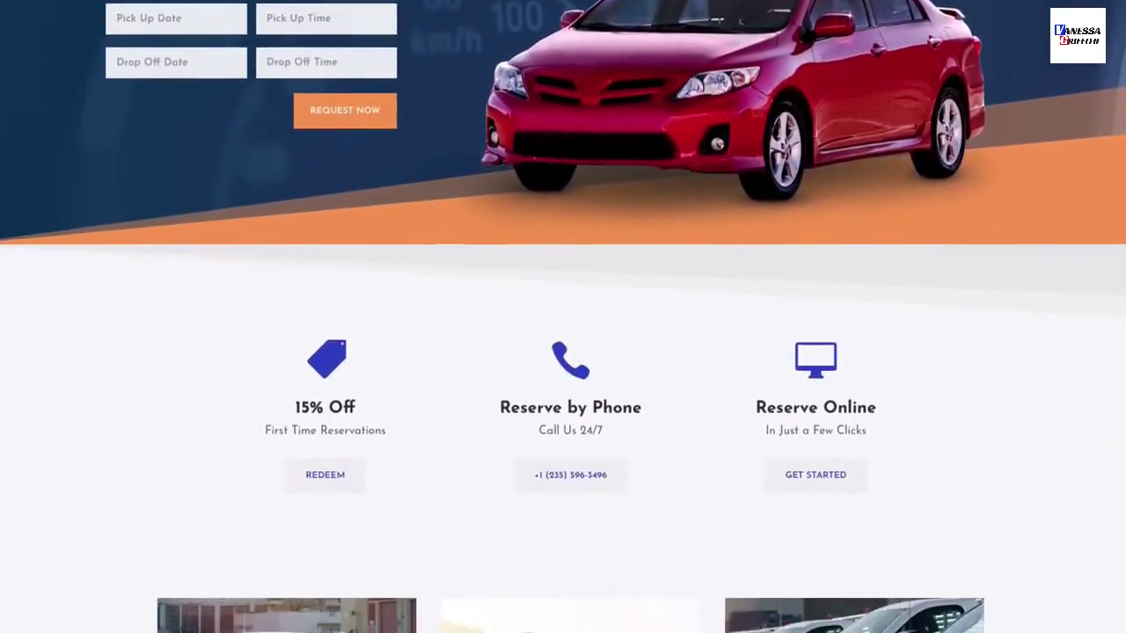
scroll(563, 316, "down", 2)
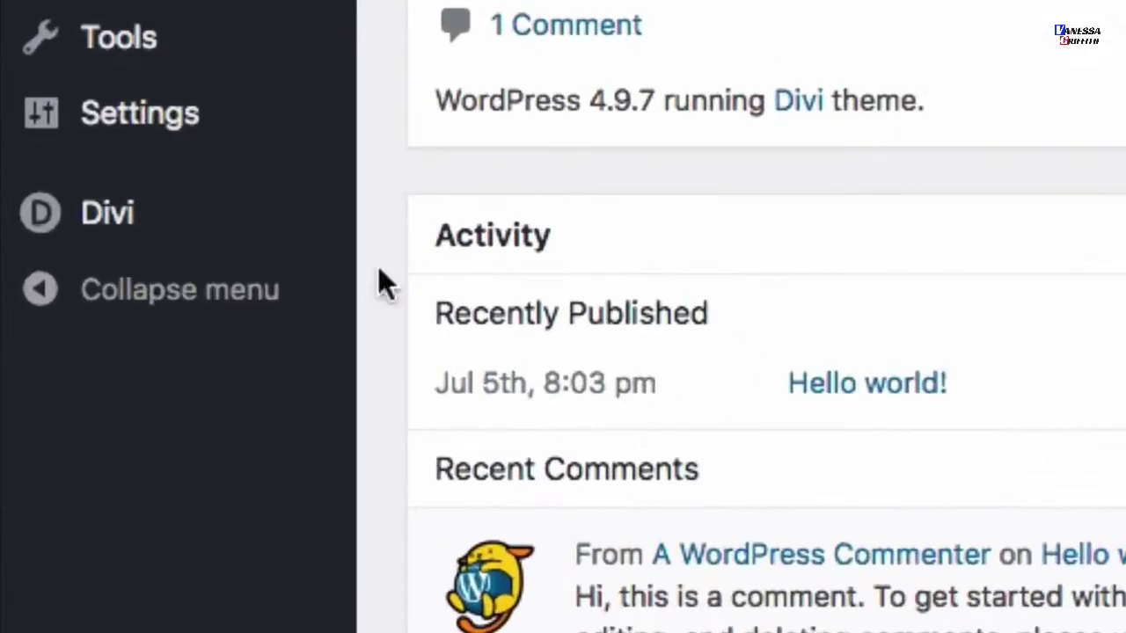
Step: Review the username and API key fields in the Divi theme's update options and save the changes
mouse_move(42, 316)
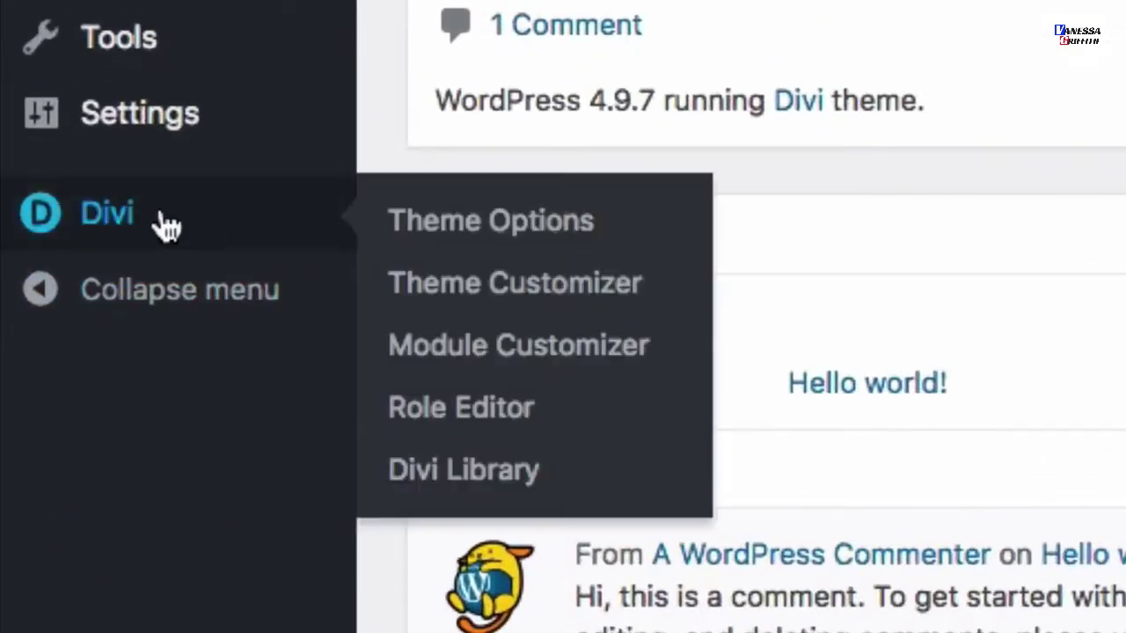
left_click(513, 224)
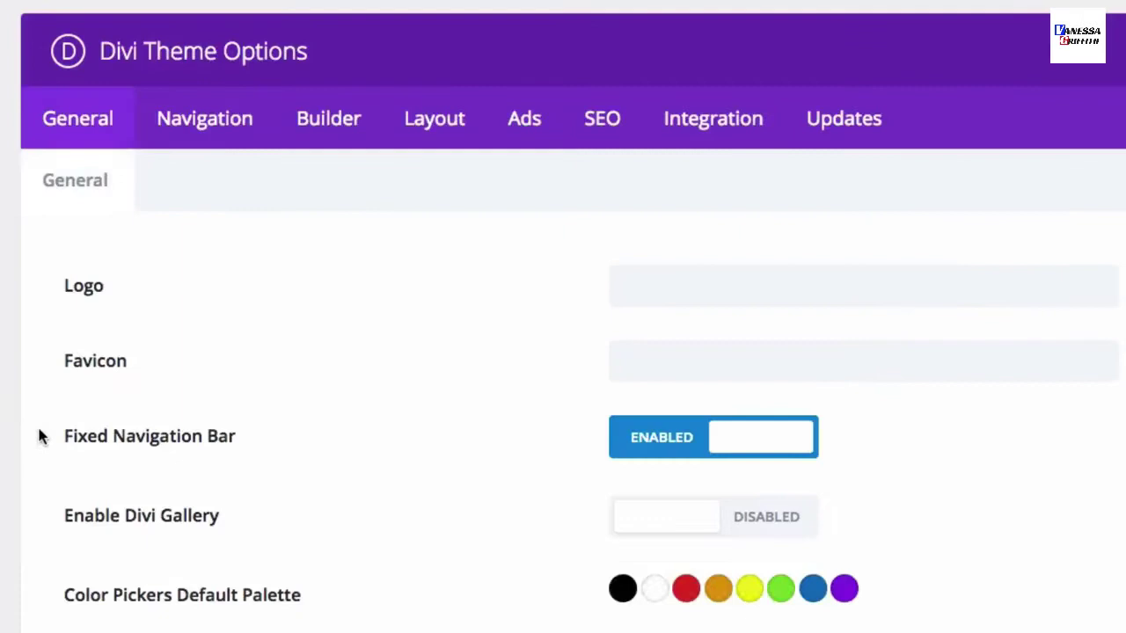
left_click(859, 129)
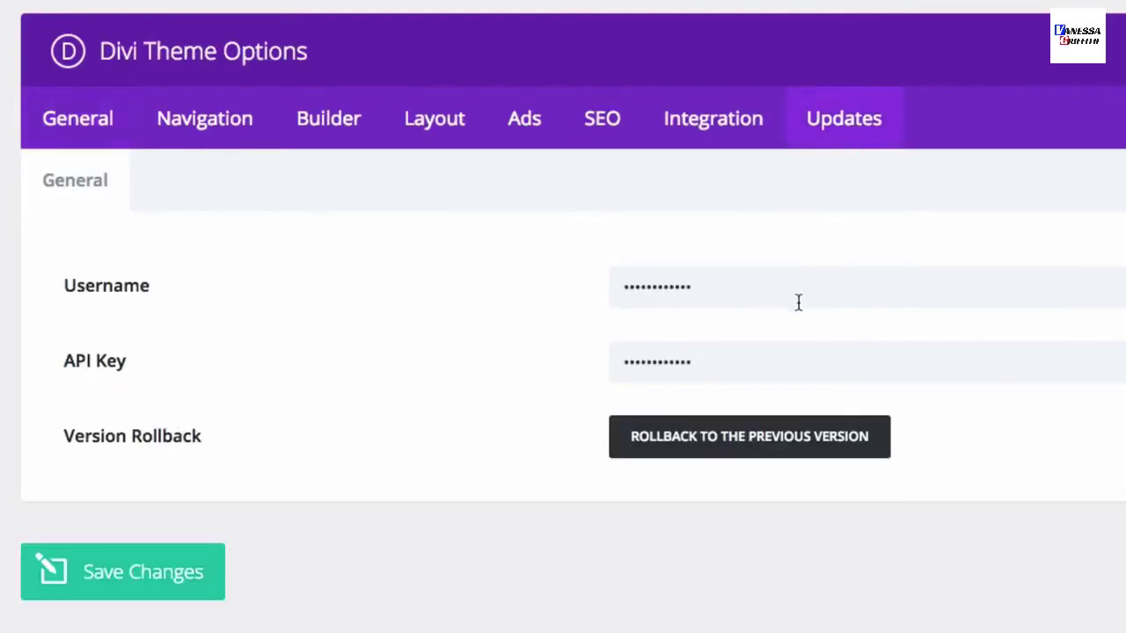
left_click_drag(708, 289, 592, 280)
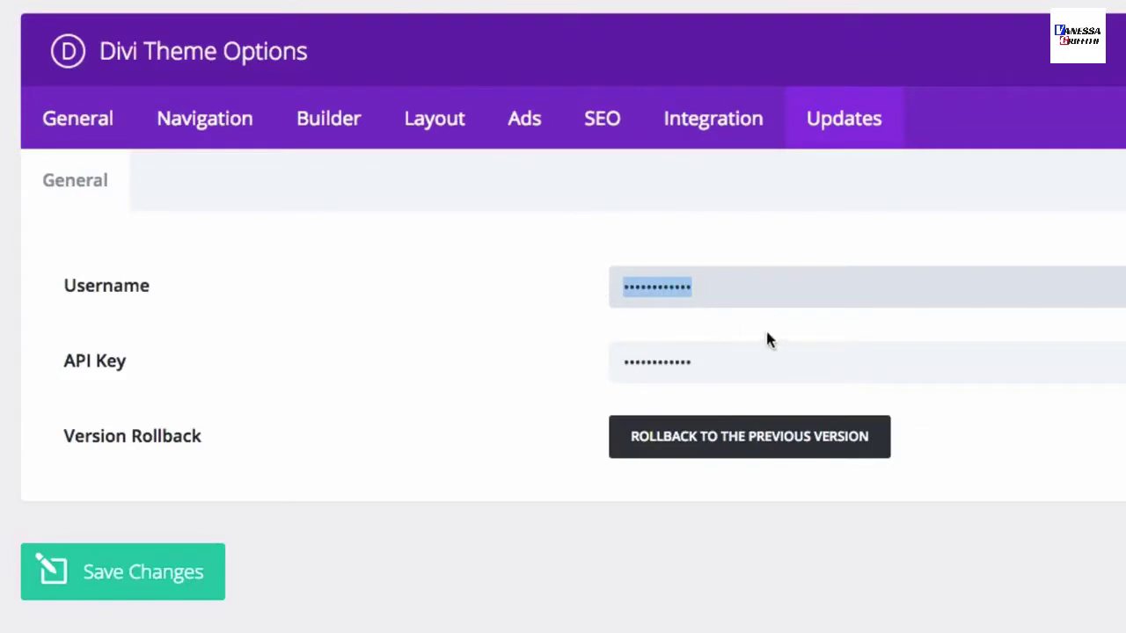
left_click(768, 355)
left_click_drag(767, 356, 569, 359)
left_click(549, 355)
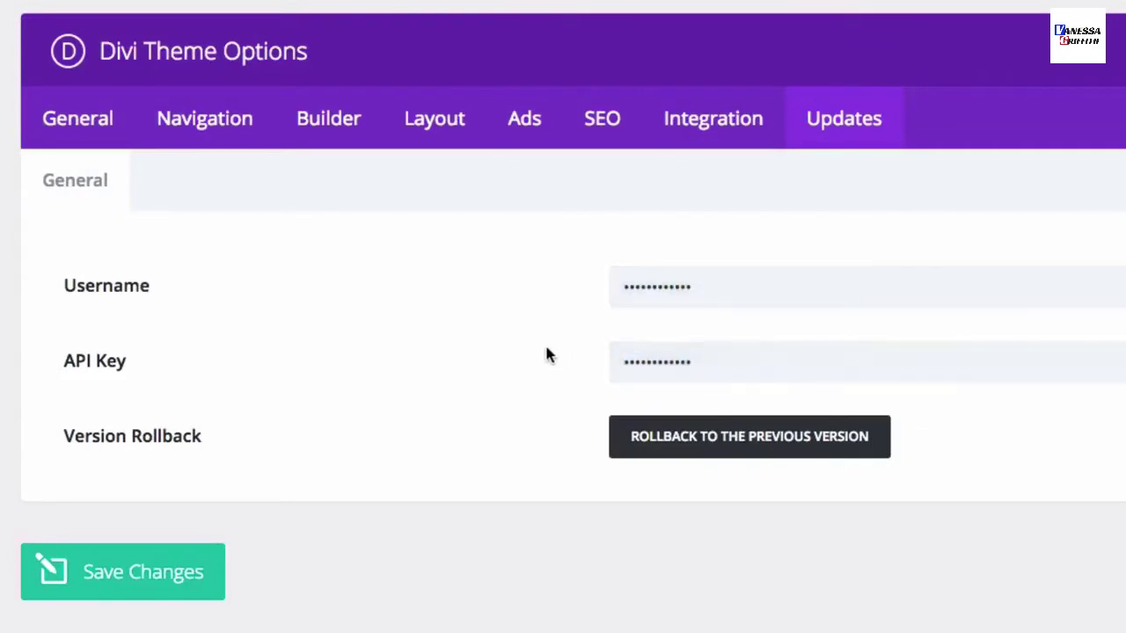
left_click(200, 580)
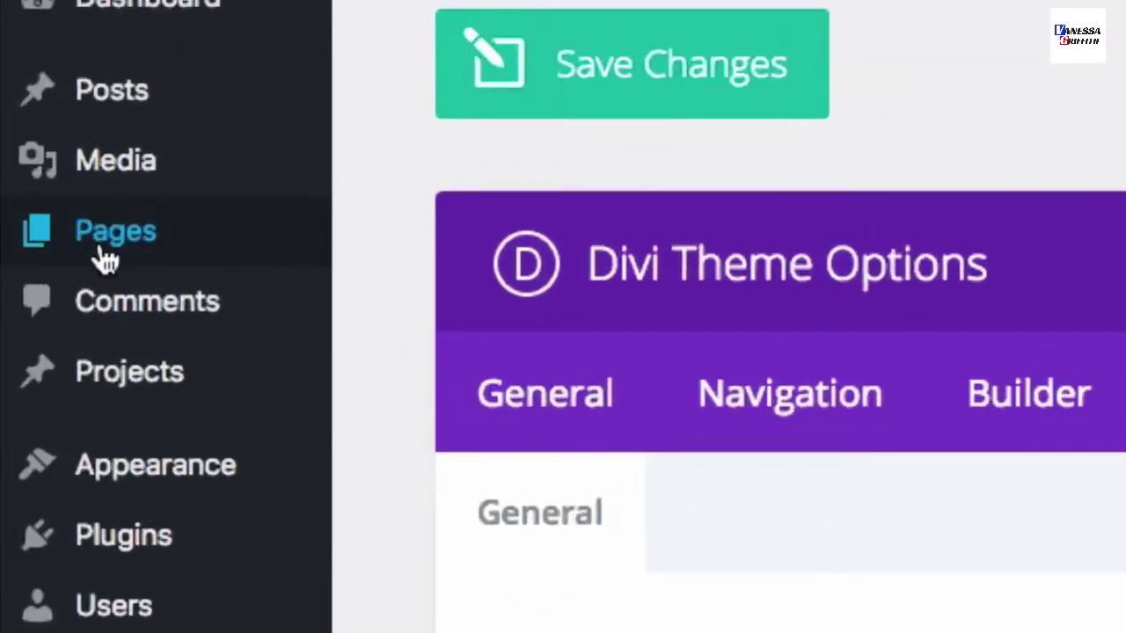
Step: Add a new page titled Home and start editing it with the Divi Builder
mouse_move(105, 242)
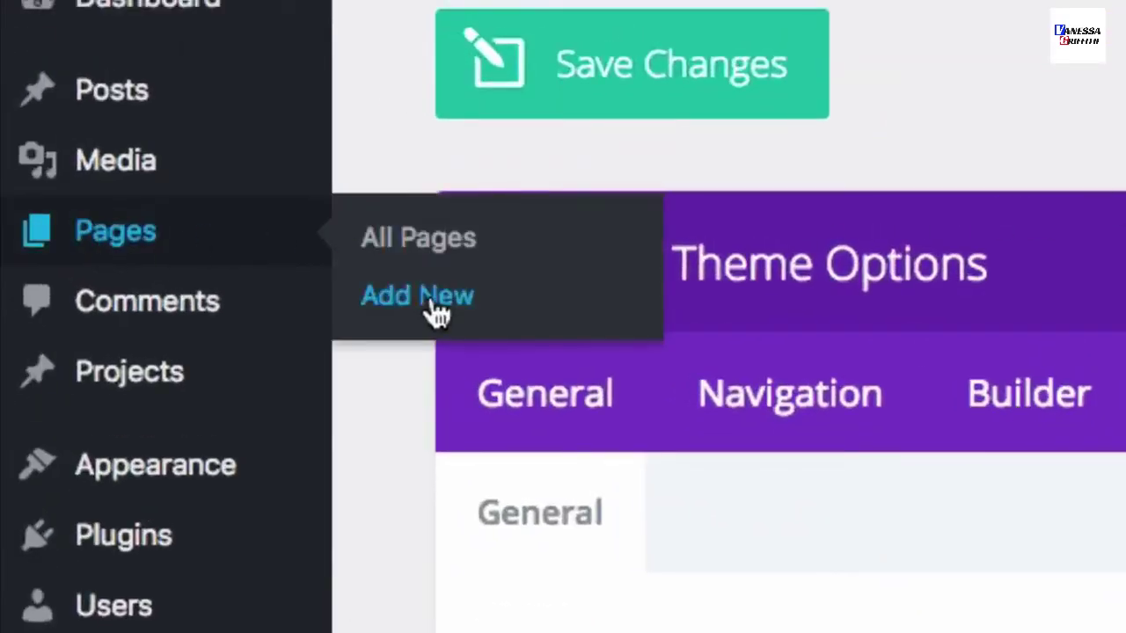
left_click(431, 299)
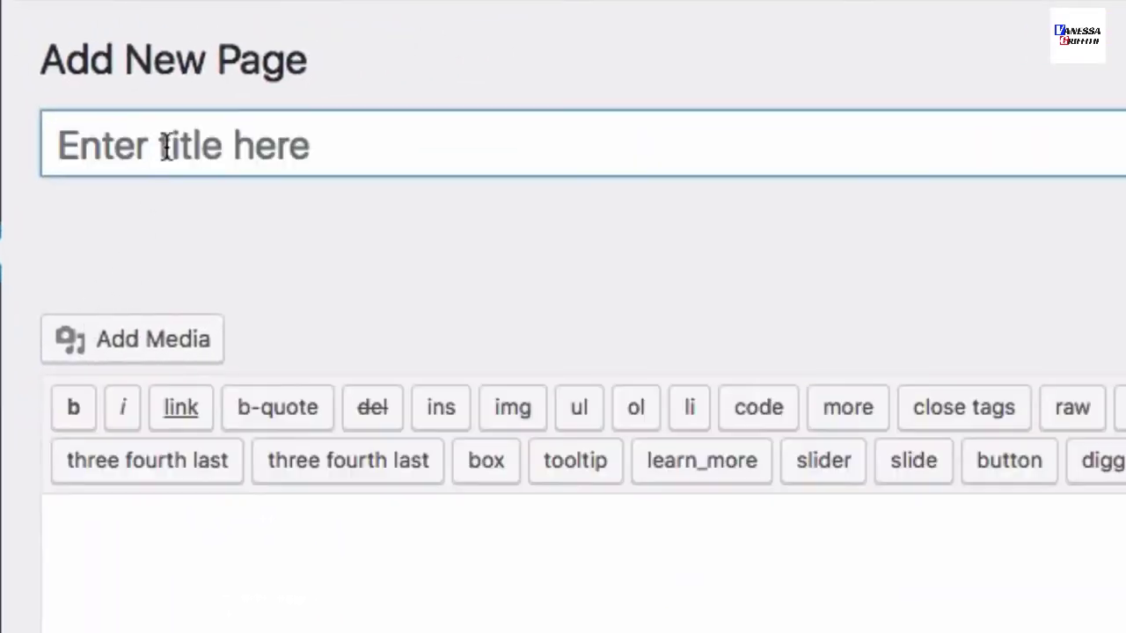
left_click(167, 146)
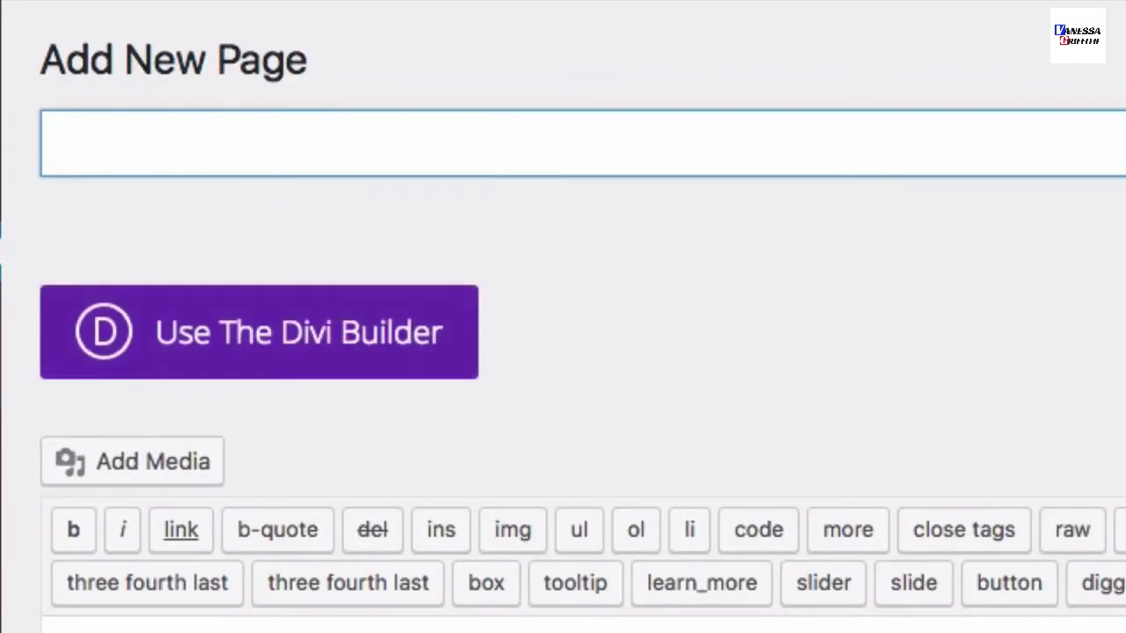
type("Home")
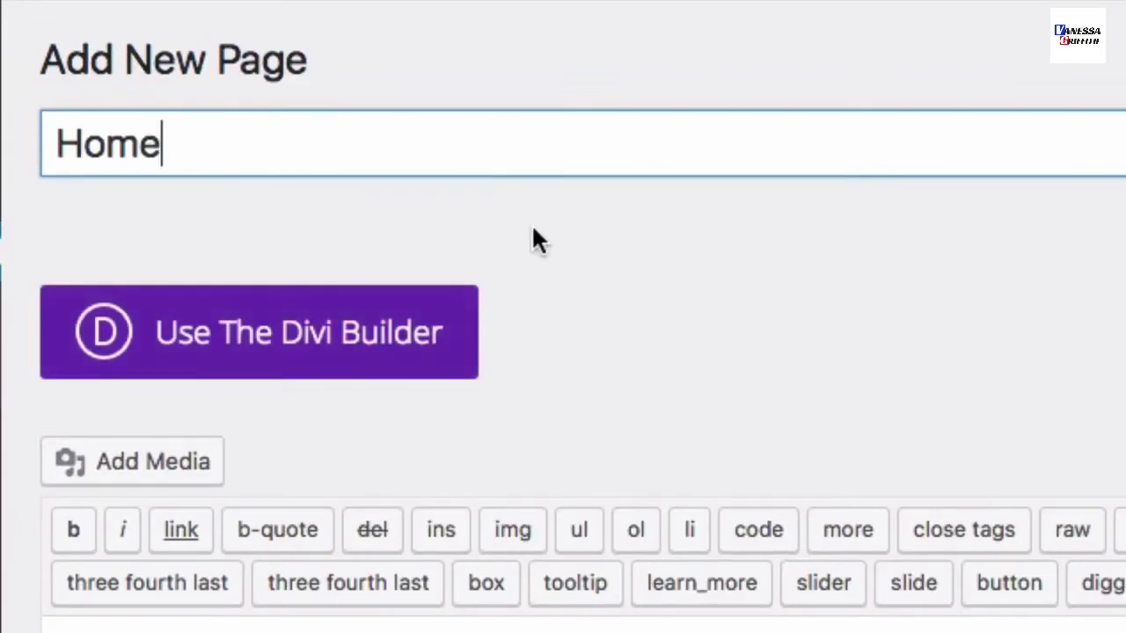
left_click(358, 317)
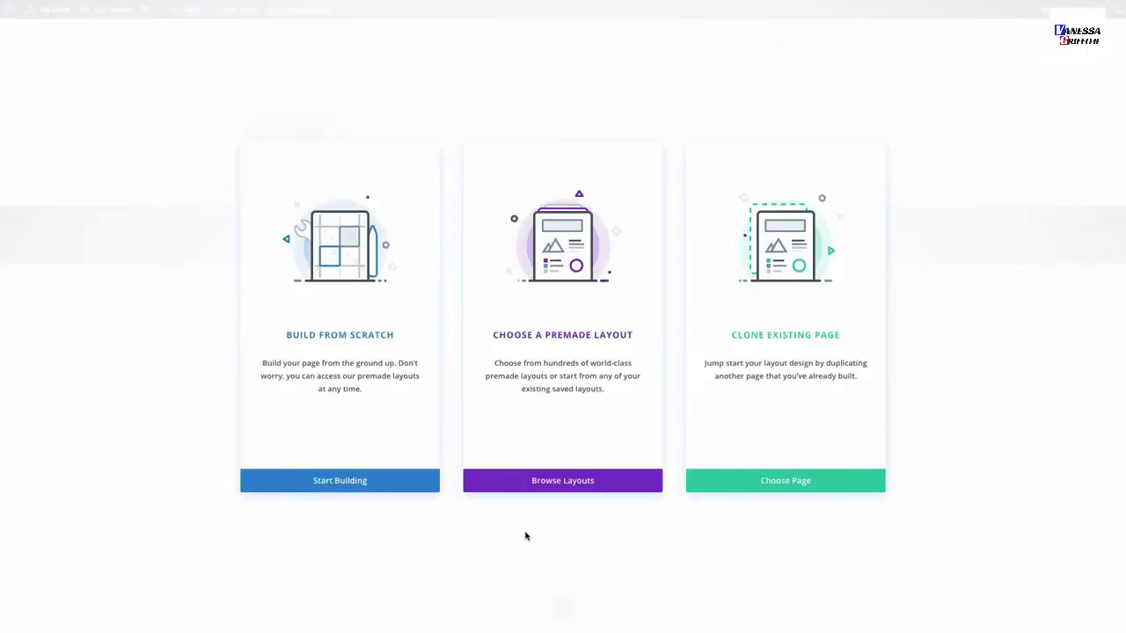
Step: Load the Home layout from the premade Car Rental layout pack and publish the page
left_click(562, 479)
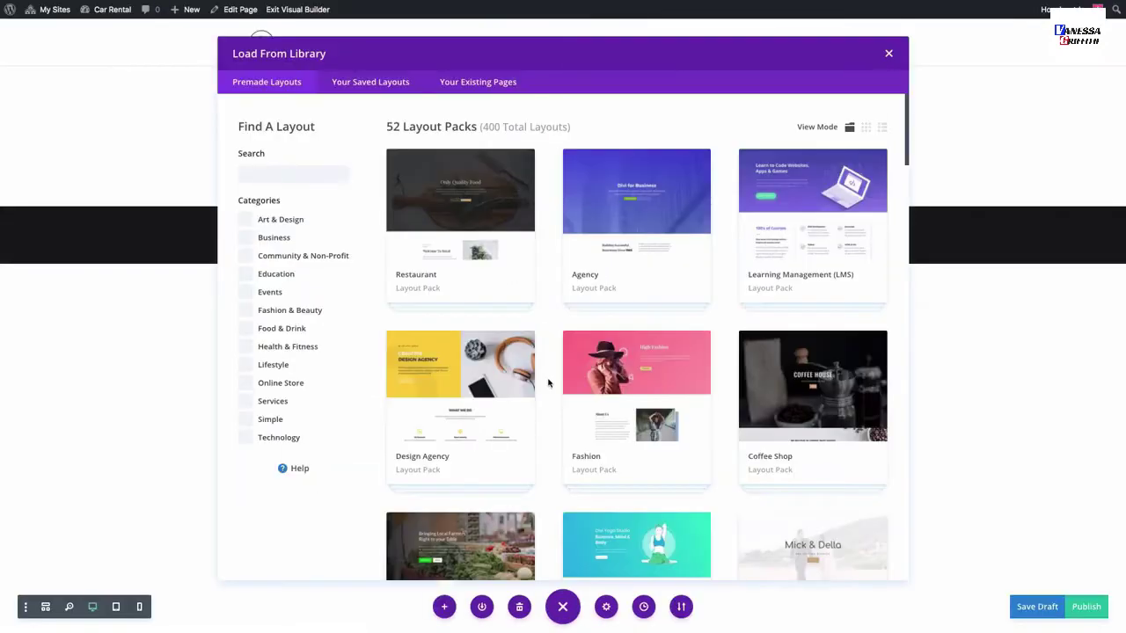
scroll(548, 382, "down", 20)
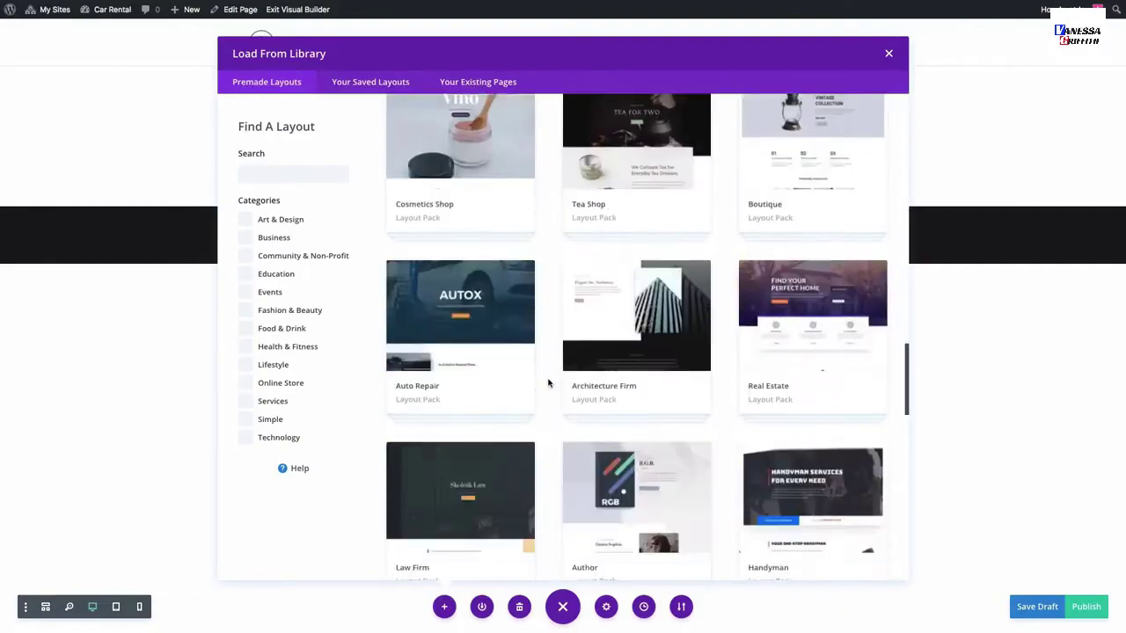
scroll(548, 383, "down", 4)
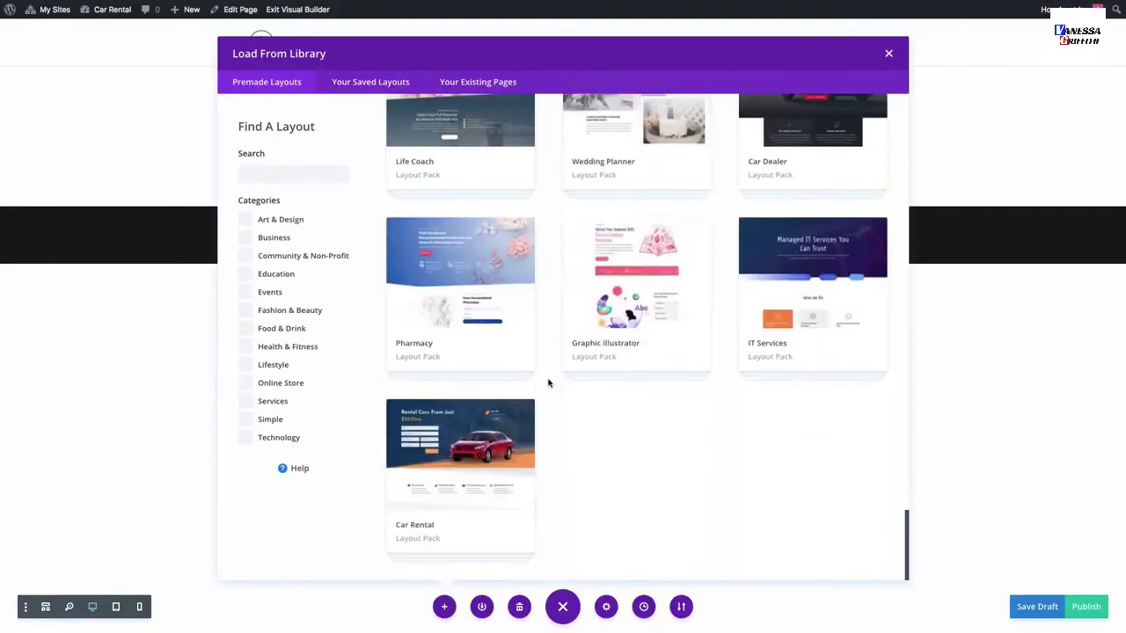
left_click(483, 458)
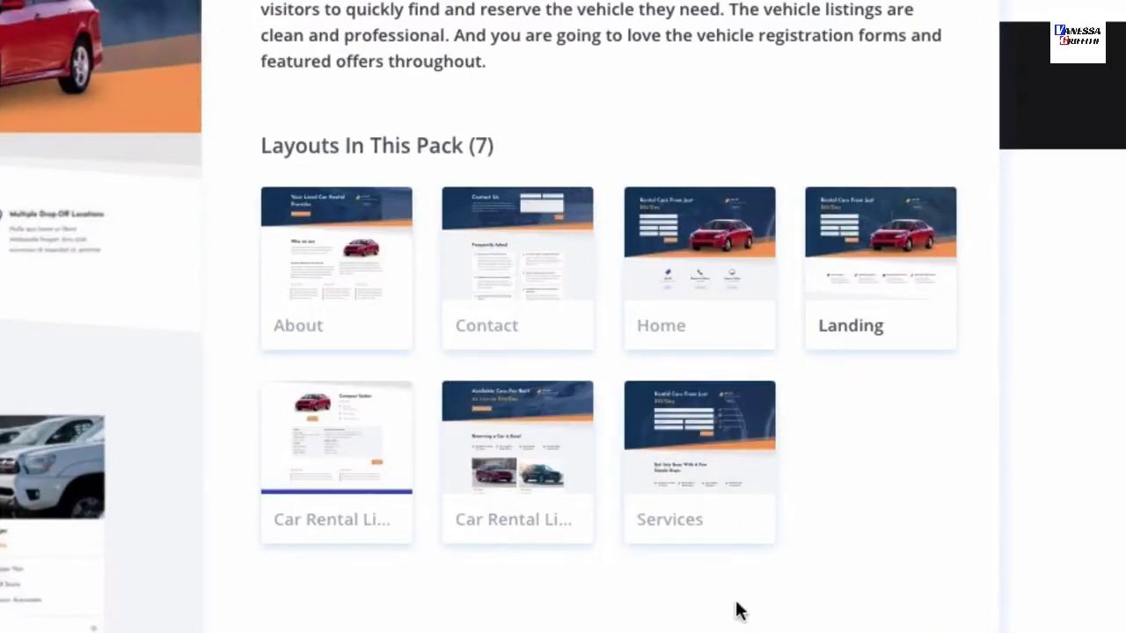
left_click(703, 482)
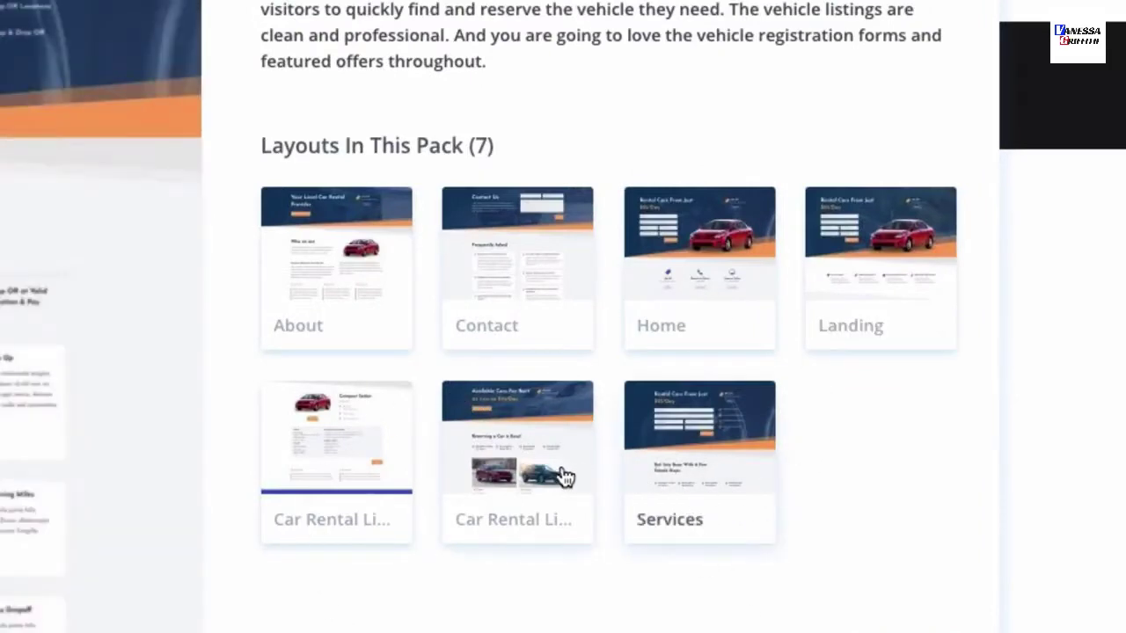
left_click(692, 283)
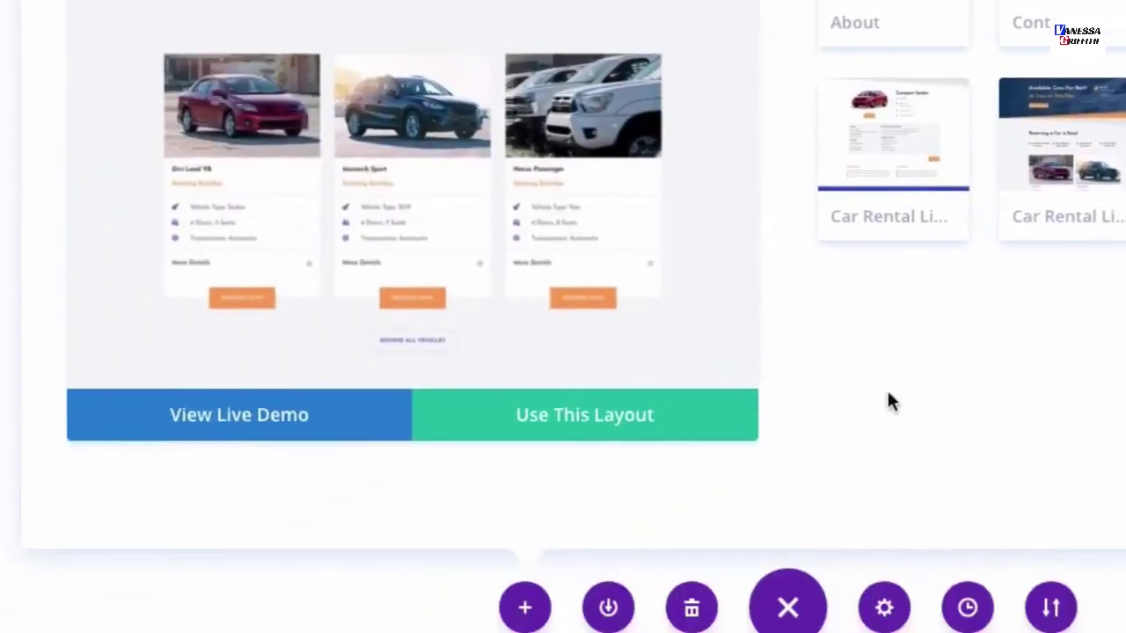
left_click(613, 420)
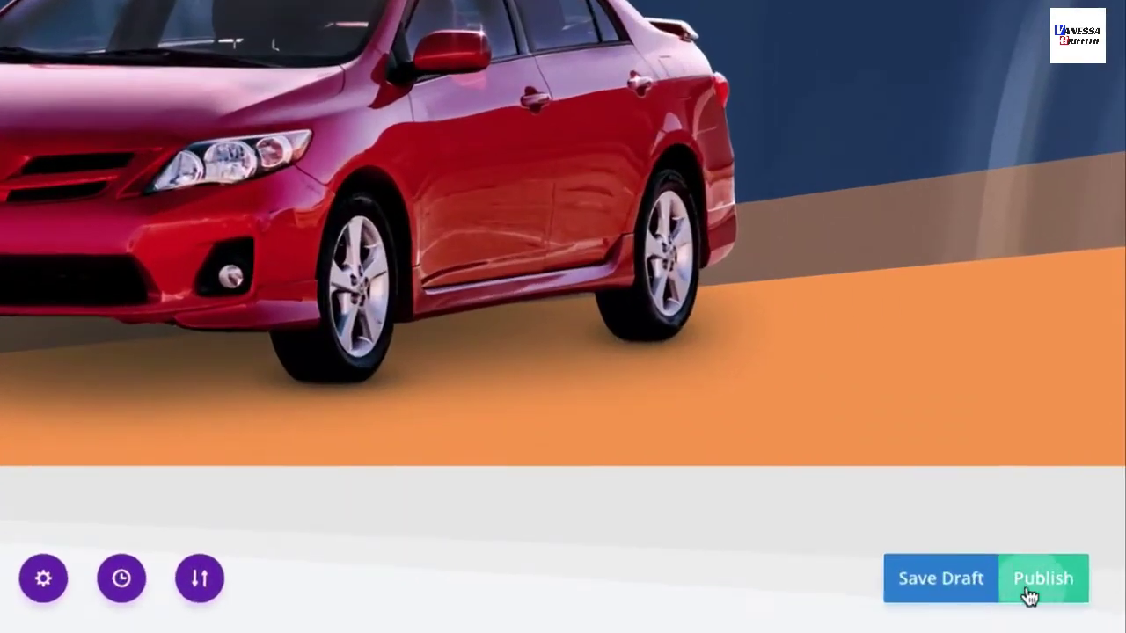
left_click(1078, 609)
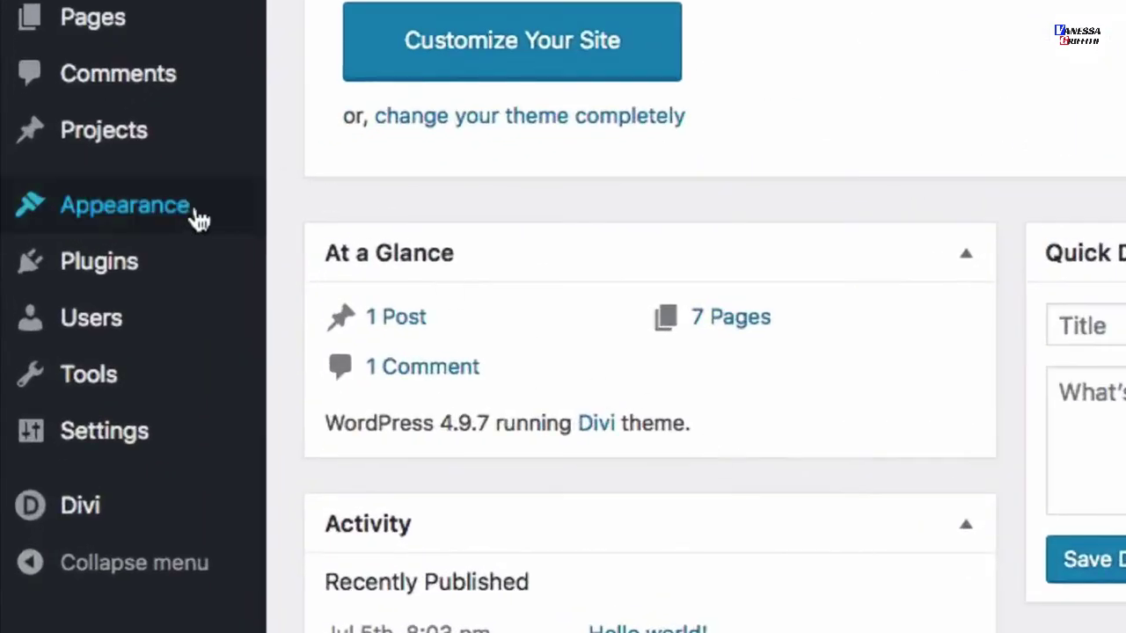
Step: Create a new site navigation menu named "main menu"
mouse_move(67, 214)
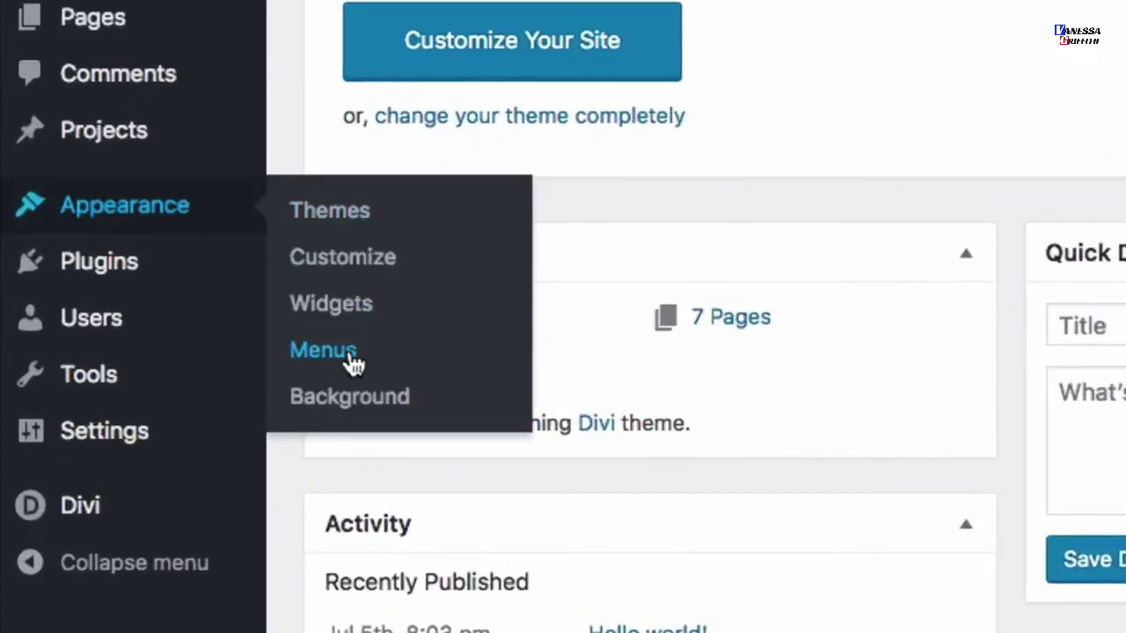
left_click(350, 357)
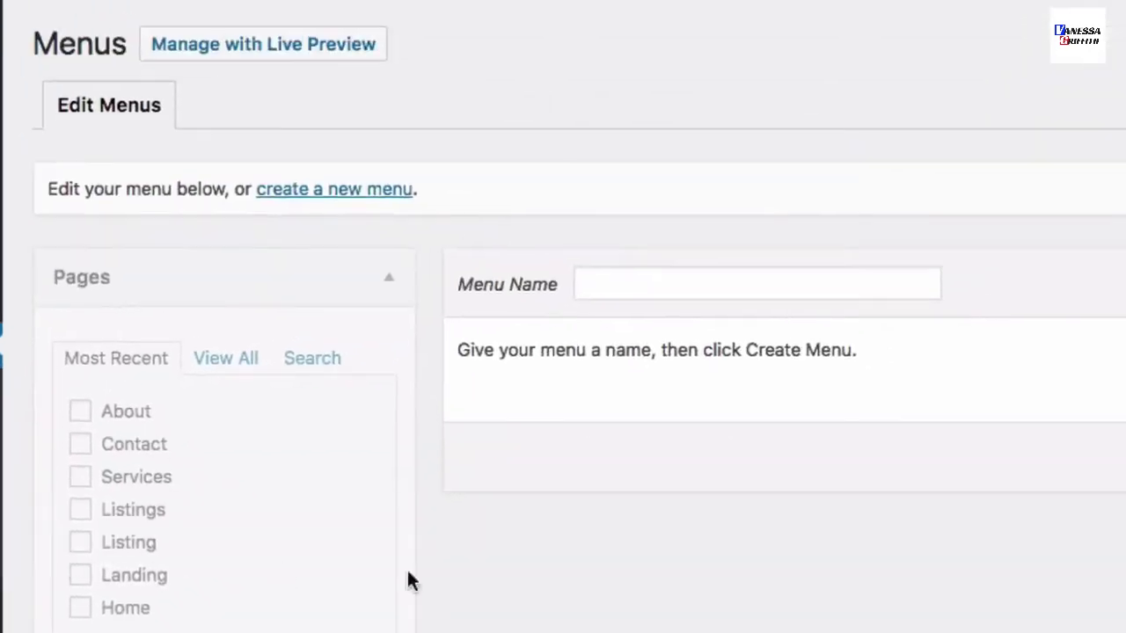
left_click(719, 283)
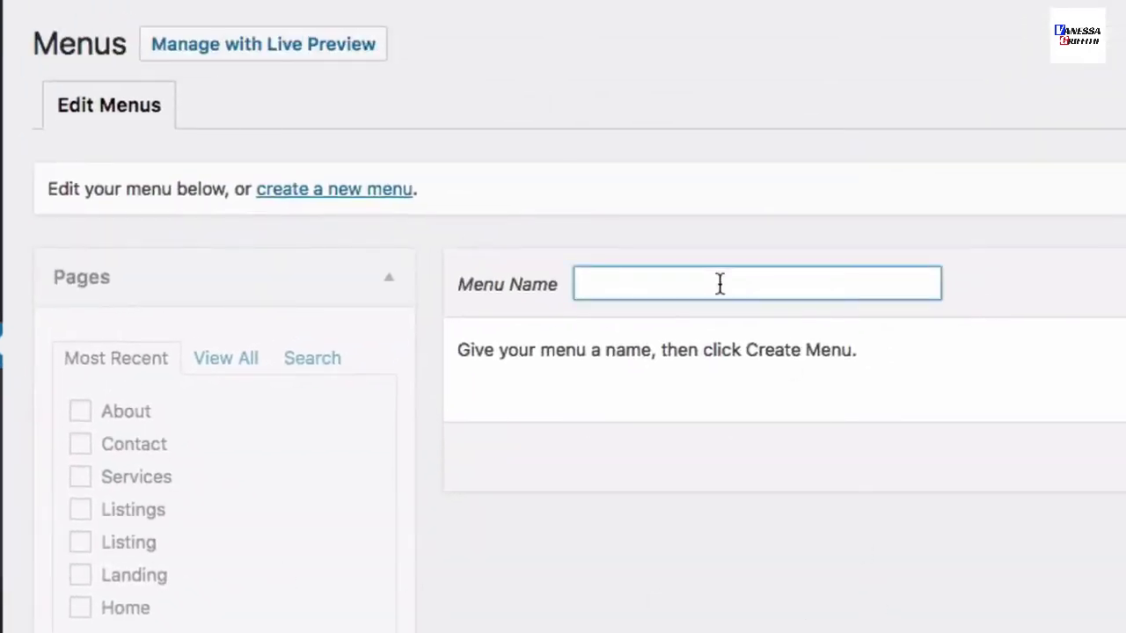
type("m")
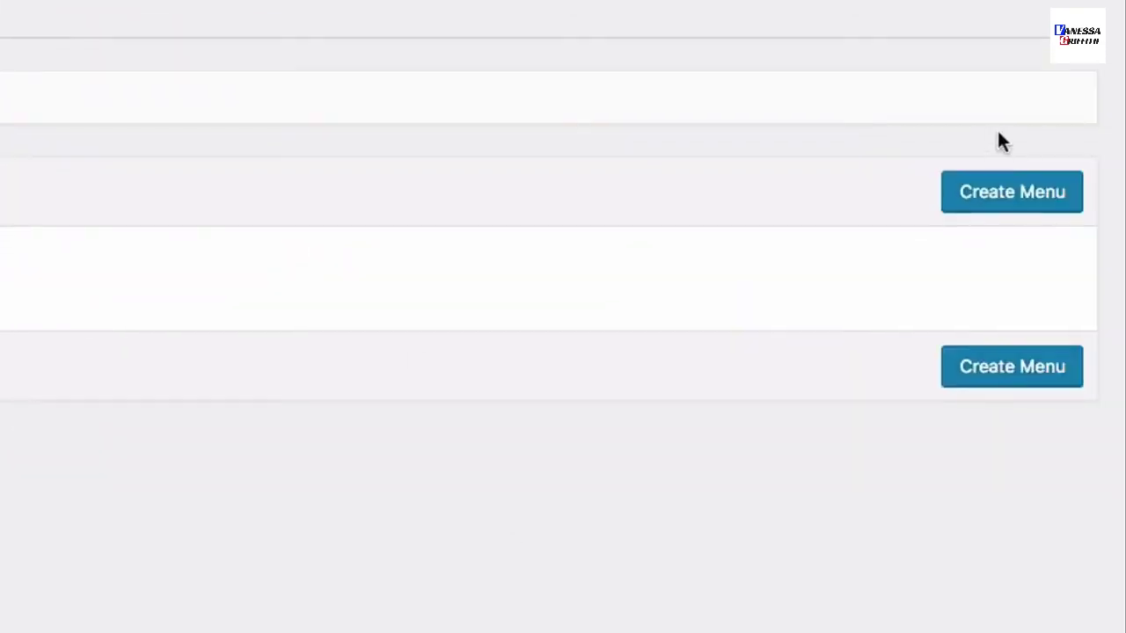
left_click(1023, 207)
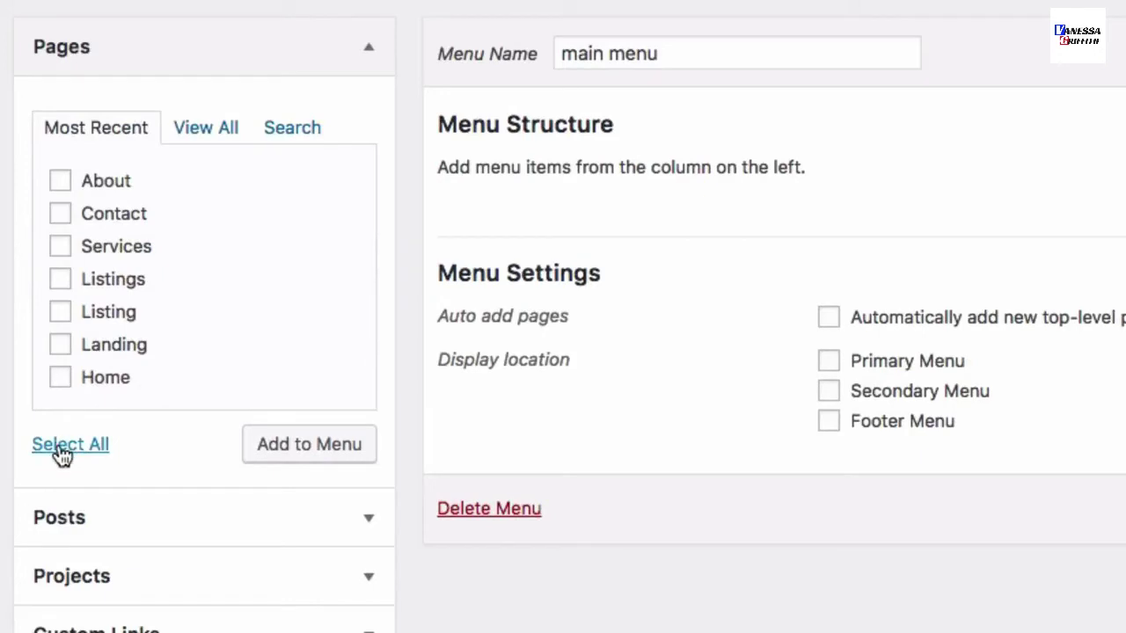
Step: Add all the recent pages (About, Contact, Services, Listings, Listing, Landing and Home) to the main menu's structure
left_click(60, 448)
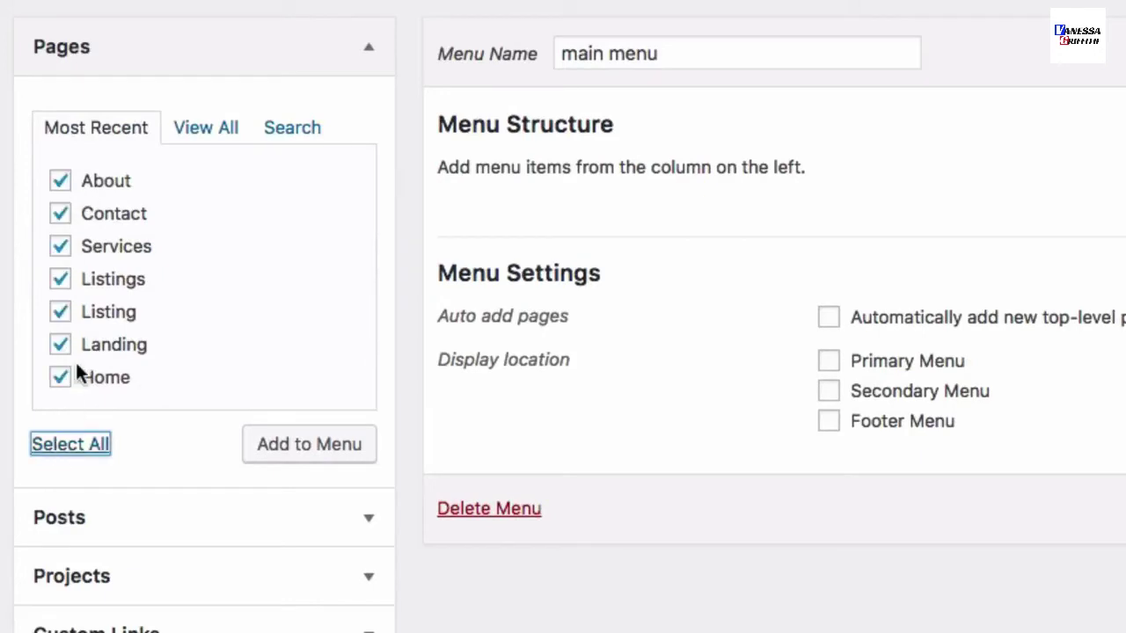
left_click(308, 449)
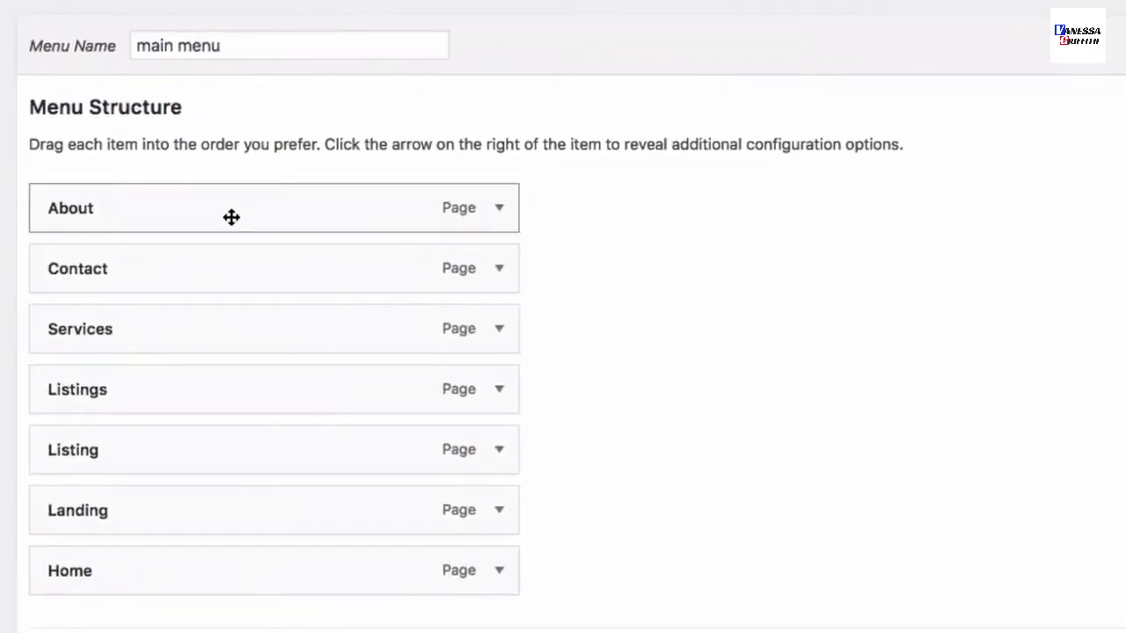
left_click_drag(231, 217, 466, 209)
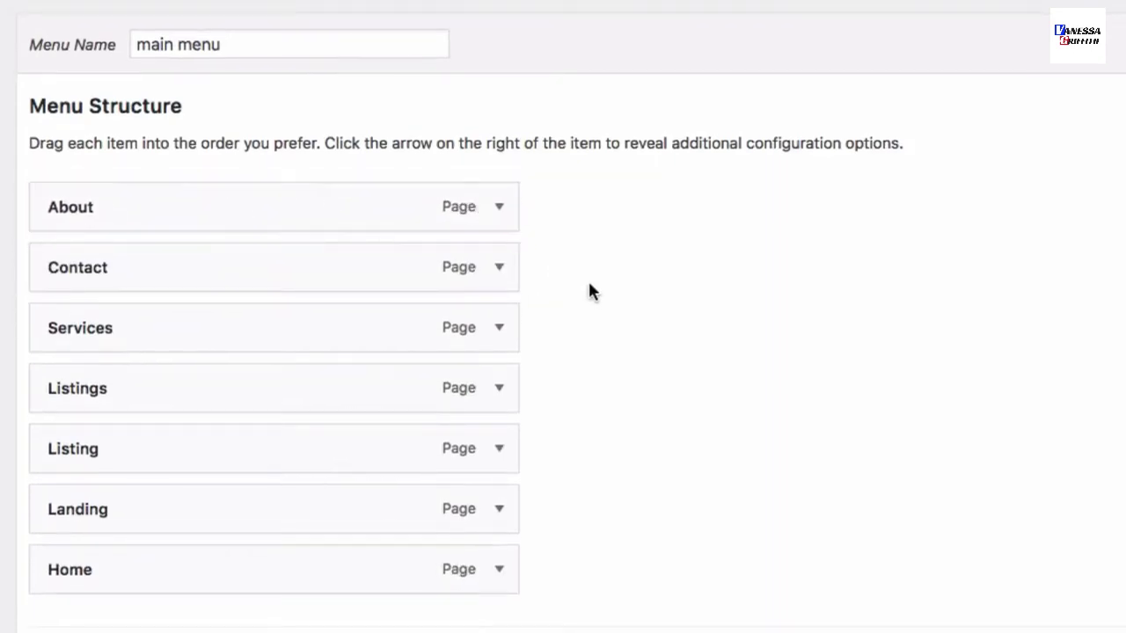
scroll(414, 400, "down", 5)
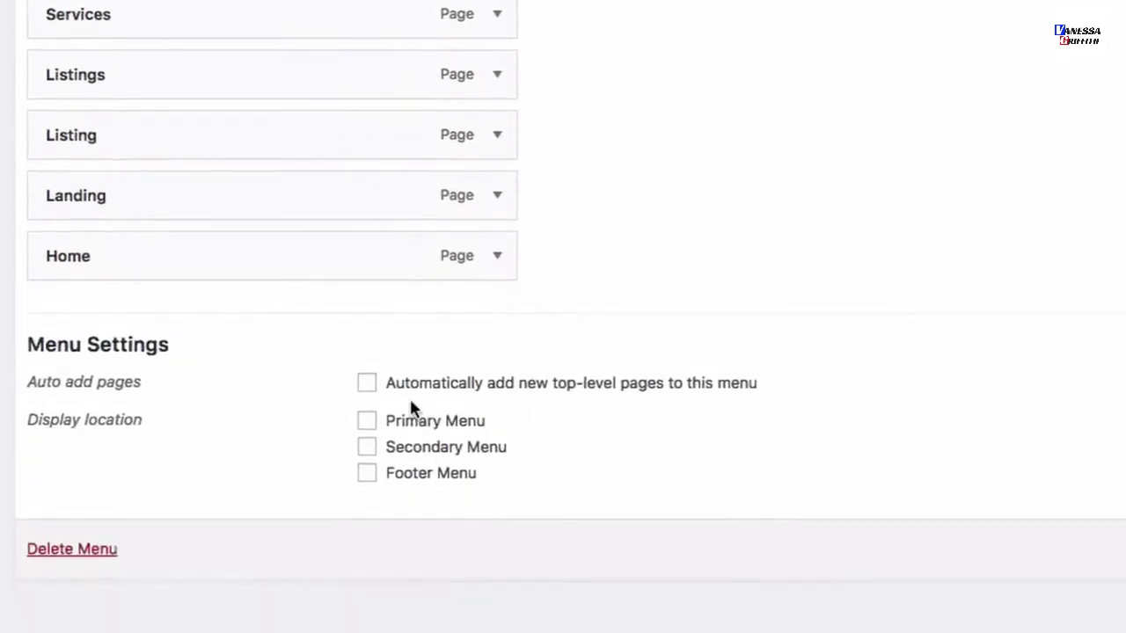
scroll(411, 406, "down", 1)
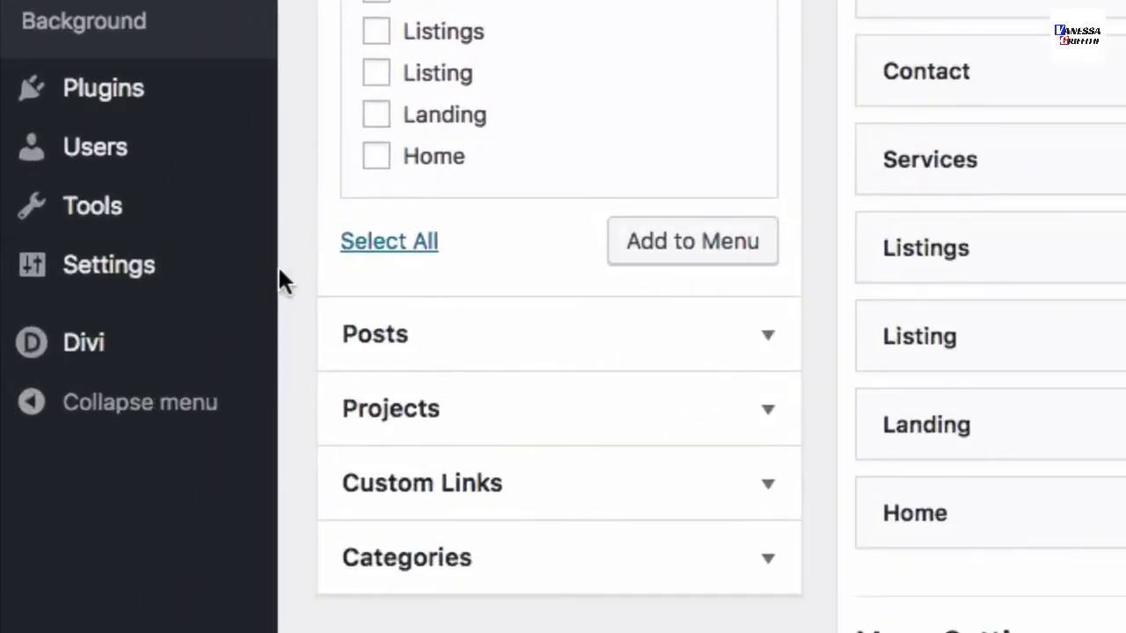
Step: In the Reading settings, make the homepage display a static page, choose Home as the homepage, and save the changes
mouse_move(63, 340)
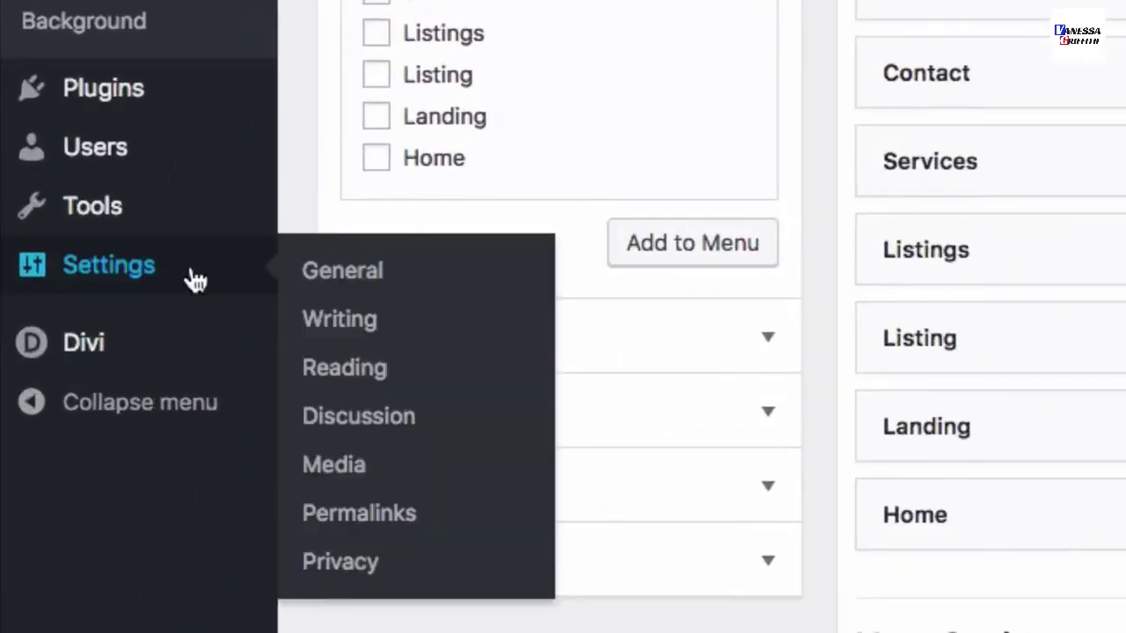
left_click(365, 369)
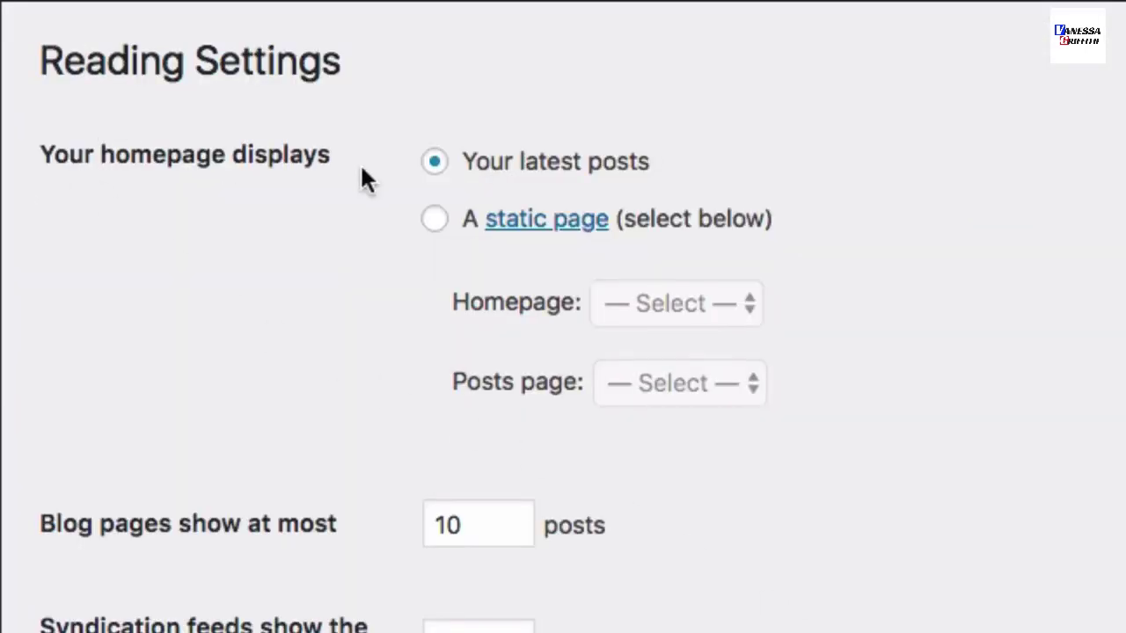
left_click(437, 223)
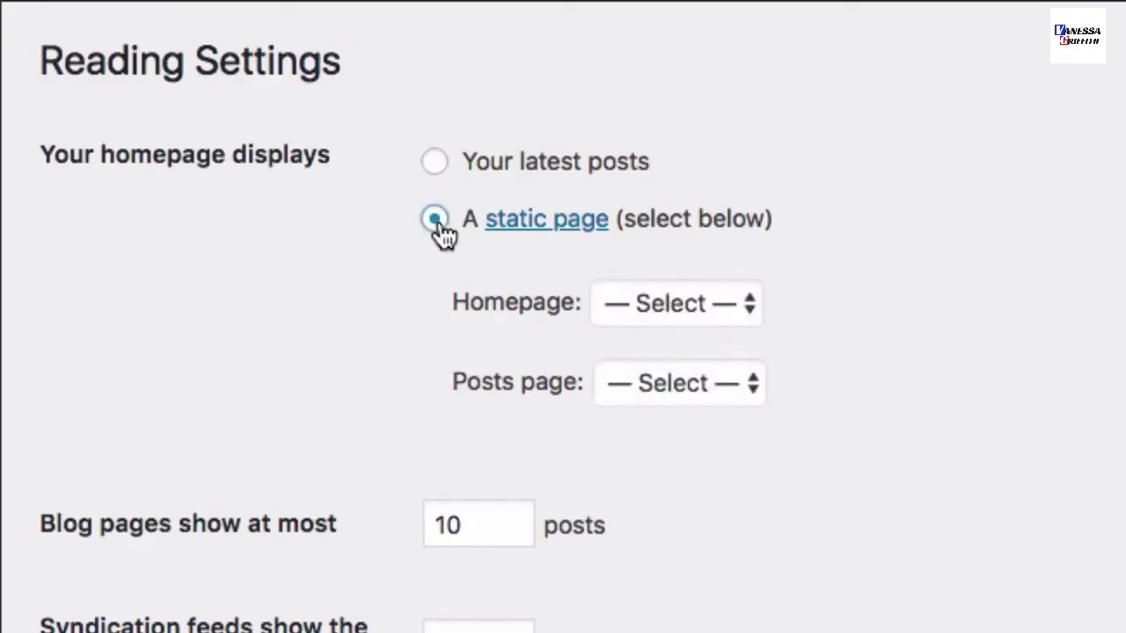
left_click(702, 306)
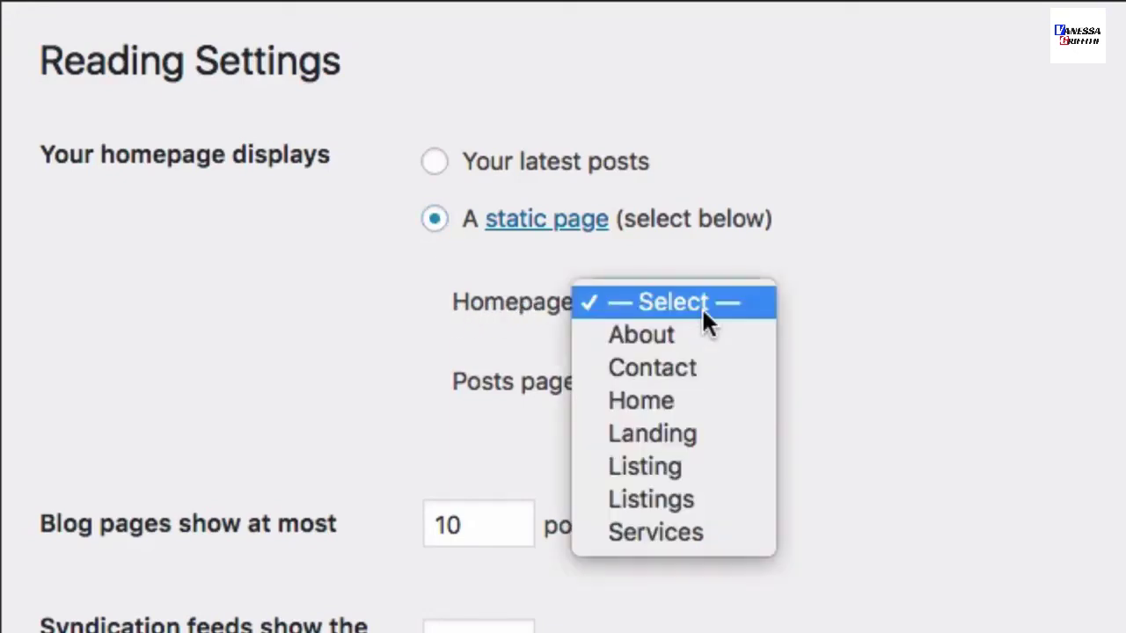
left_click(685, 401)
scroll(686, 201, "down", 10)
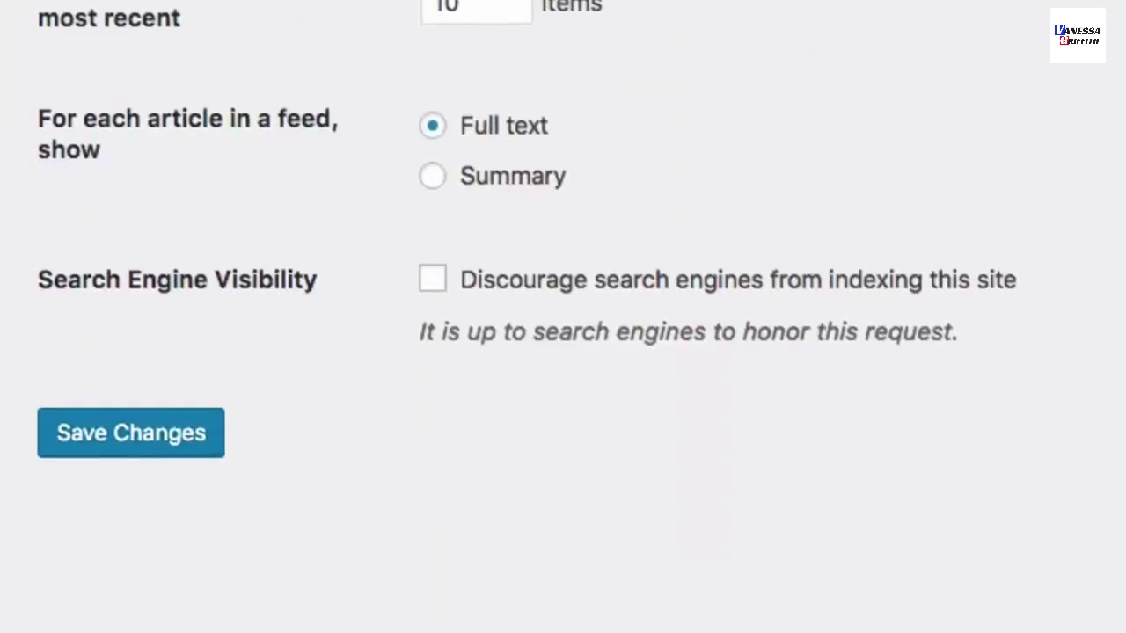
left_click(183, 445)
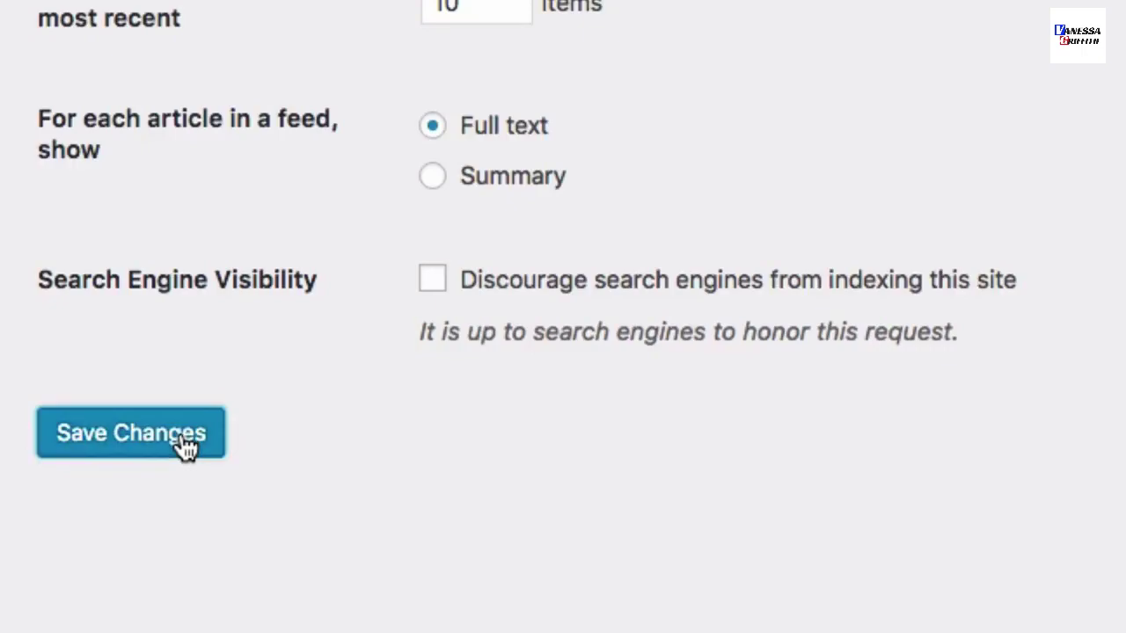